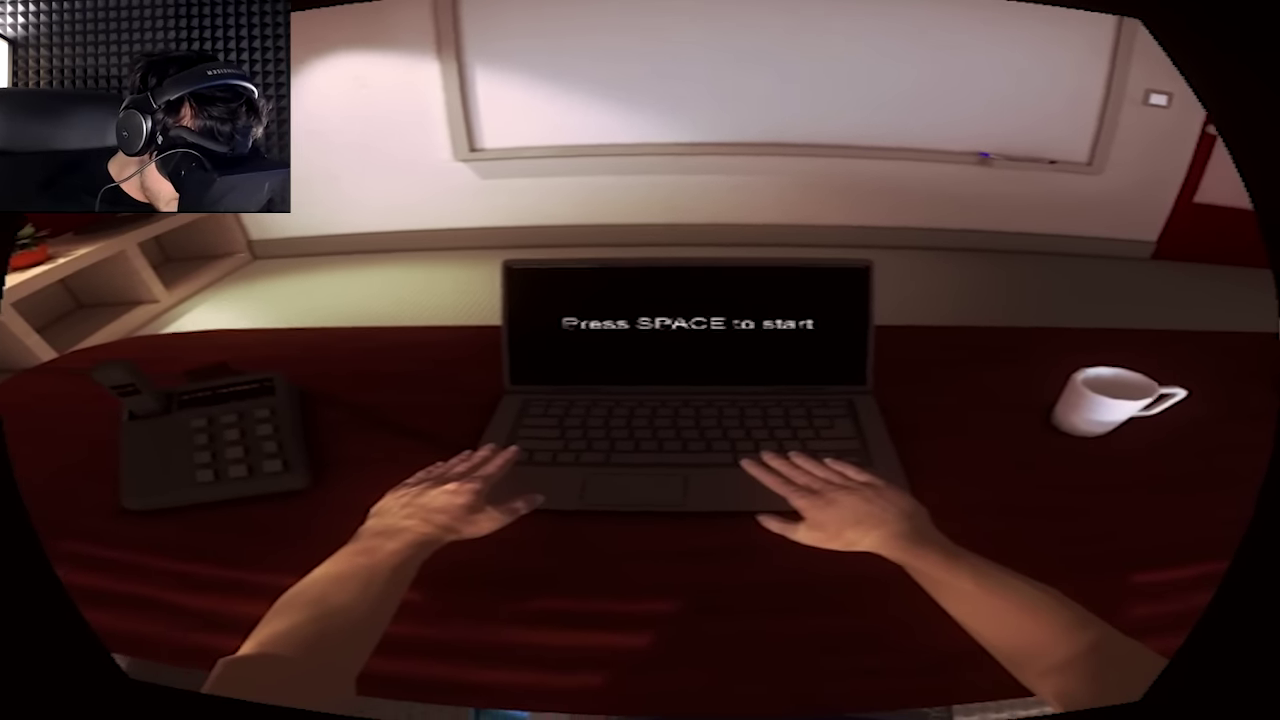
key("space")
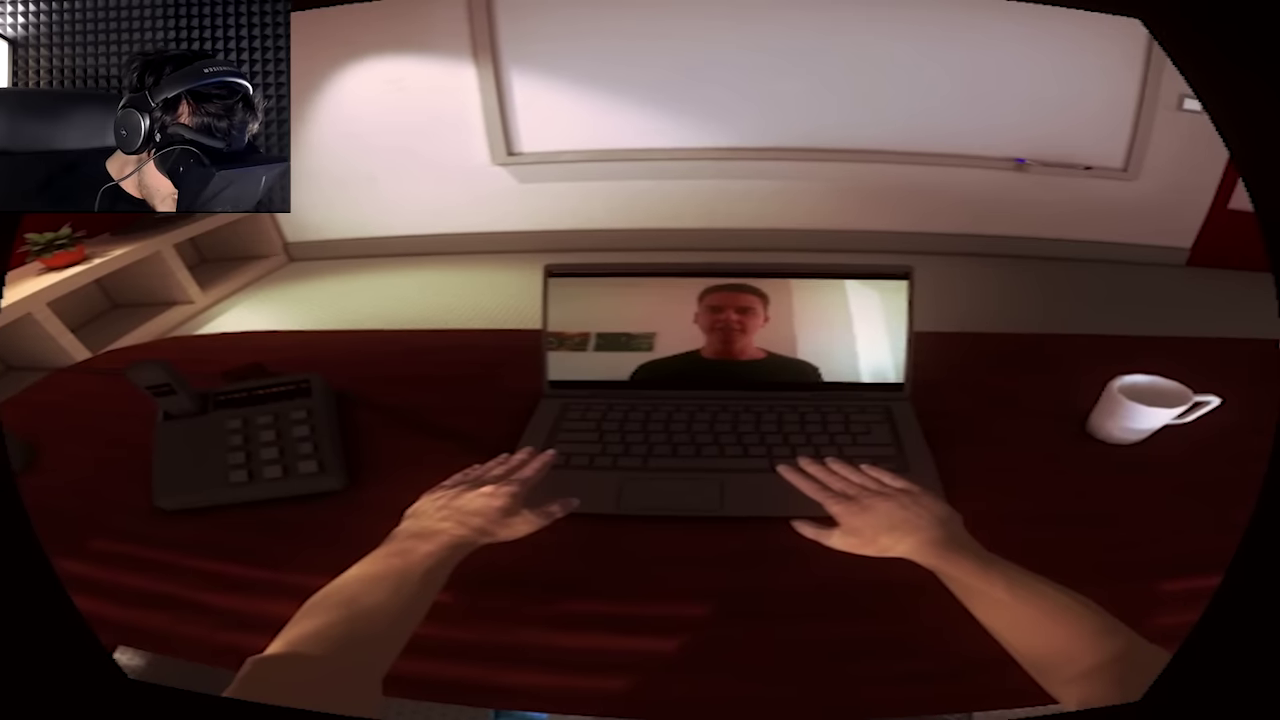